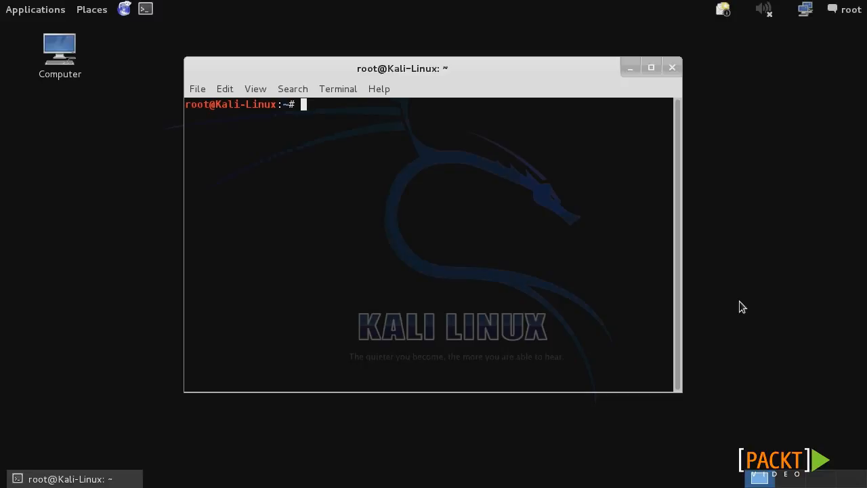
# Install the zenmap package with apt-get and launch Zenmap from the cleared terminal
pyautogui.write('apt-get install zenmap')
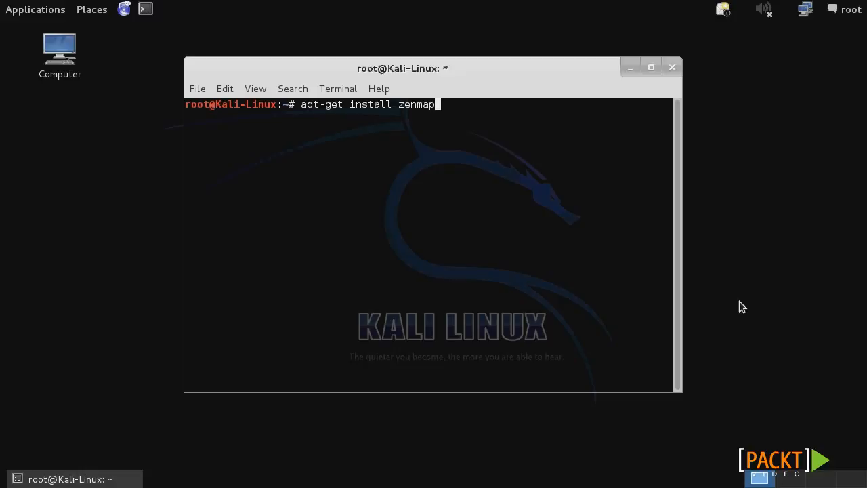
pyautogui.press('Return')
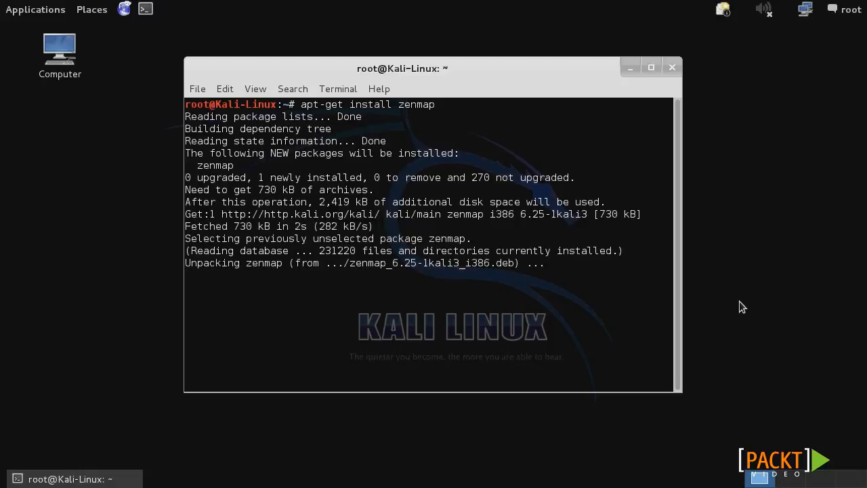
pyautogui.write('clear')
pyautogui.press('Return')
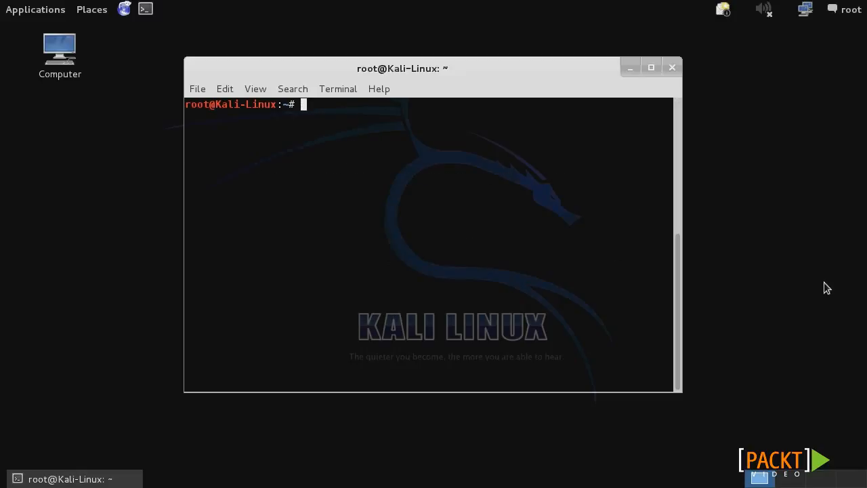
pyautogui.write('zenmap')
pyautogui.press('Return')
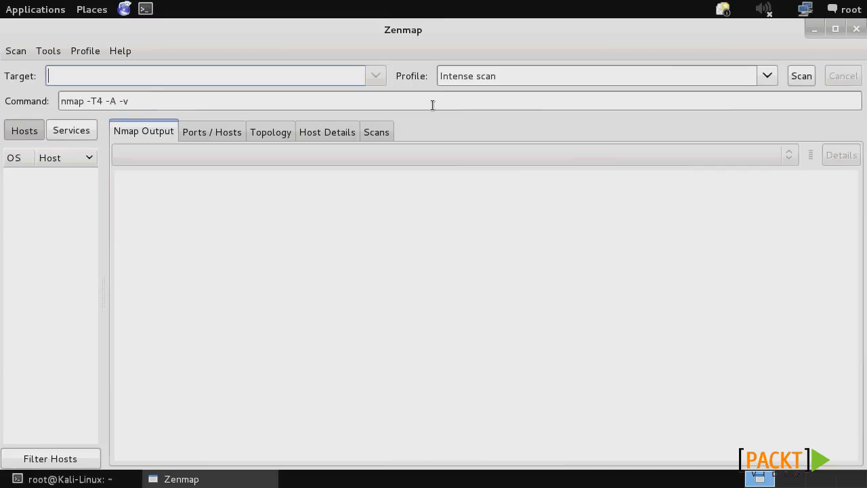
# Replace the scan command with "nmap 192.168.199.0-255" and run the scan
pyautogui.click(432, 105)
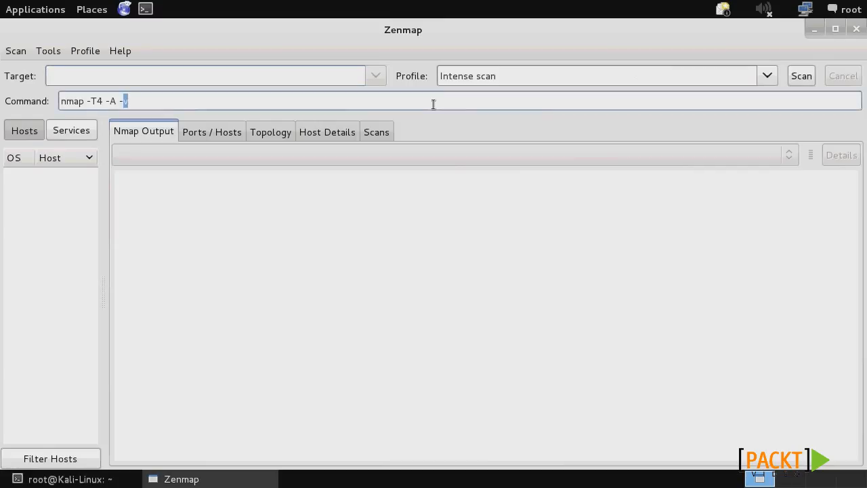
pyautogui.hotkey('shift', 'Home')
pyautogui.press('BackSpace')
pyautogui.write('nmap 192.')
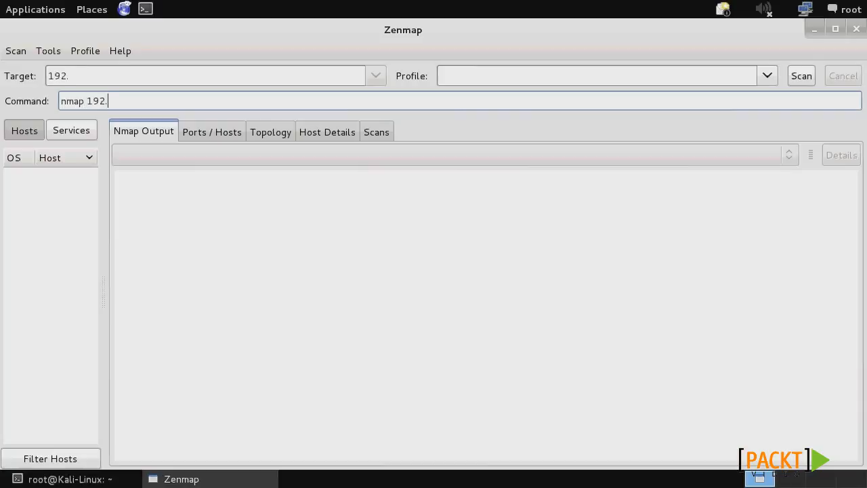
pyautogui.write('168.199.0-255')
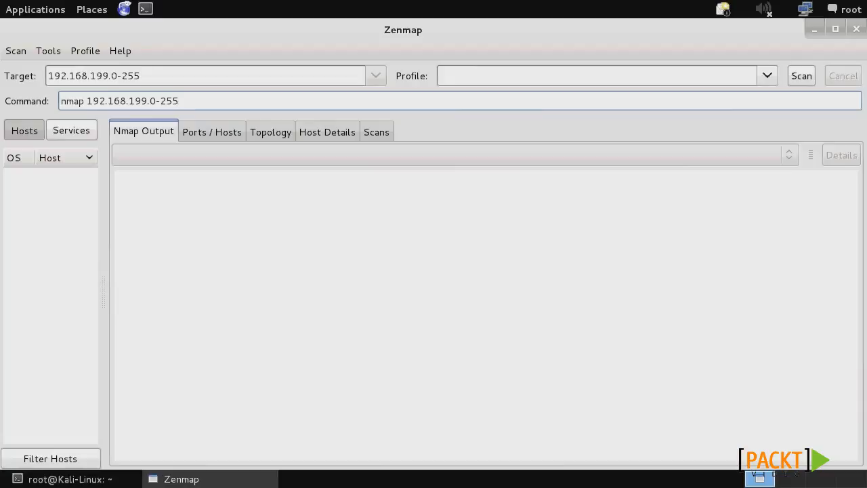
pyautogui.click(792, 81)
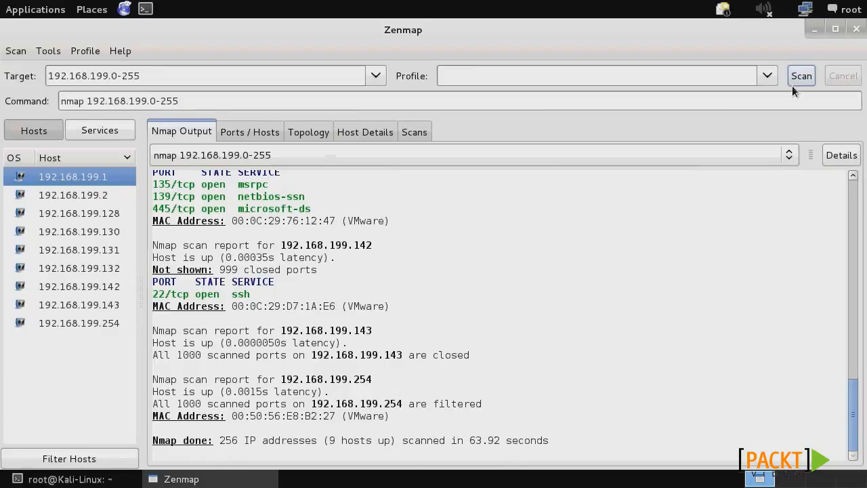
# Apply the Intense scan profile to the 192.168.199.0-255 target and run the scan
pyautogui.click(767, 76)
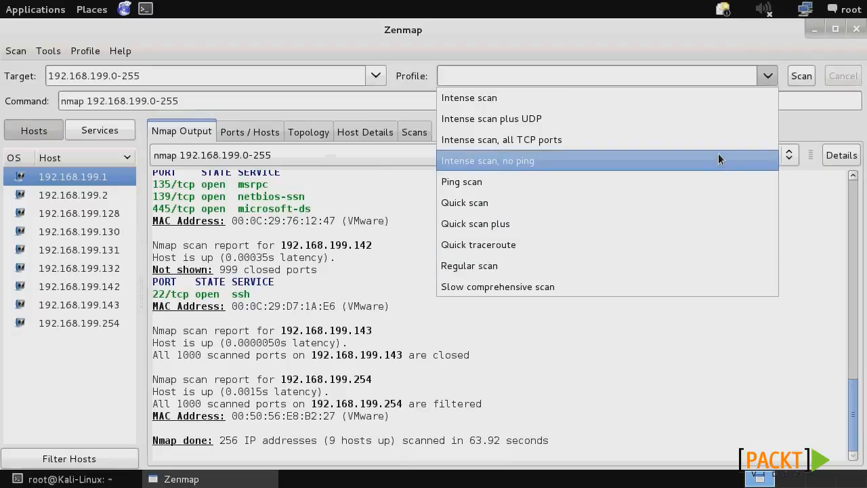
pyautogui.click(702, 102)
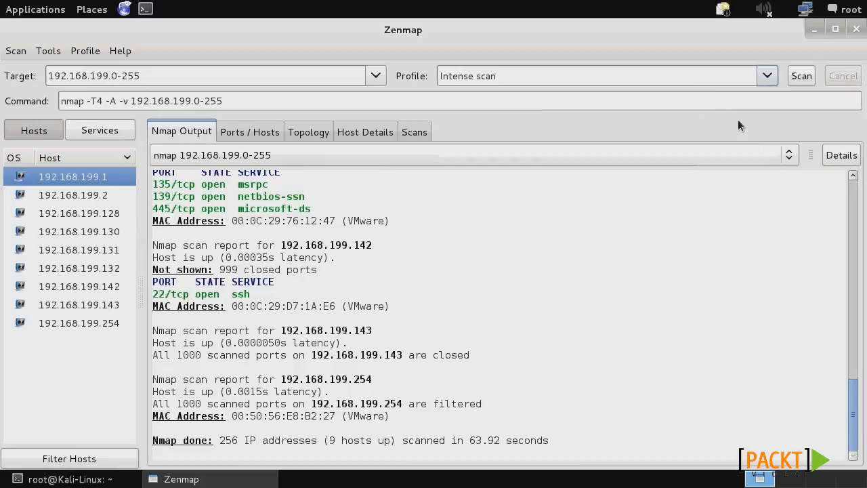
pyautogui.click(802, 76)
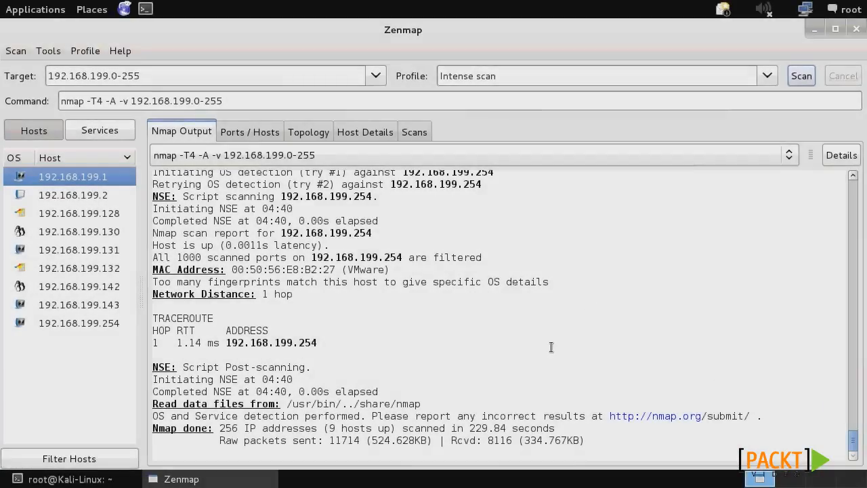
pyautogui.click(607, 334)
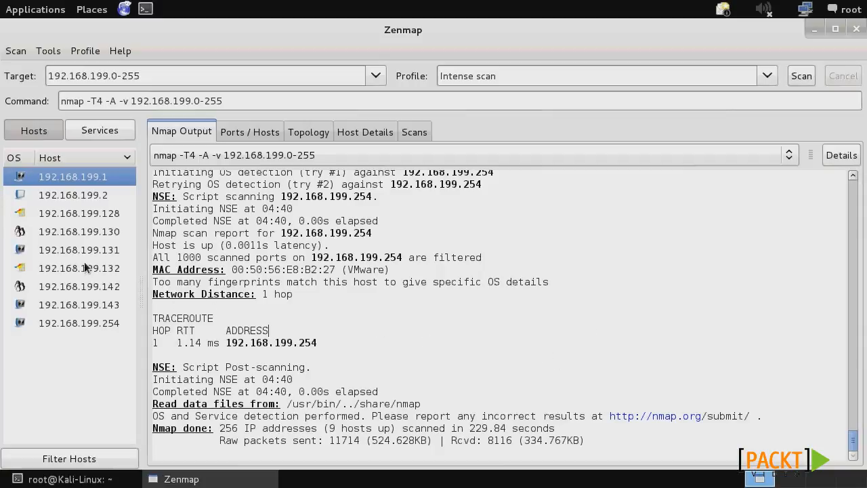
# Examine the scan output and the full list of ports and services for host 192.168.199.130
pyautogui.click(87, 235)
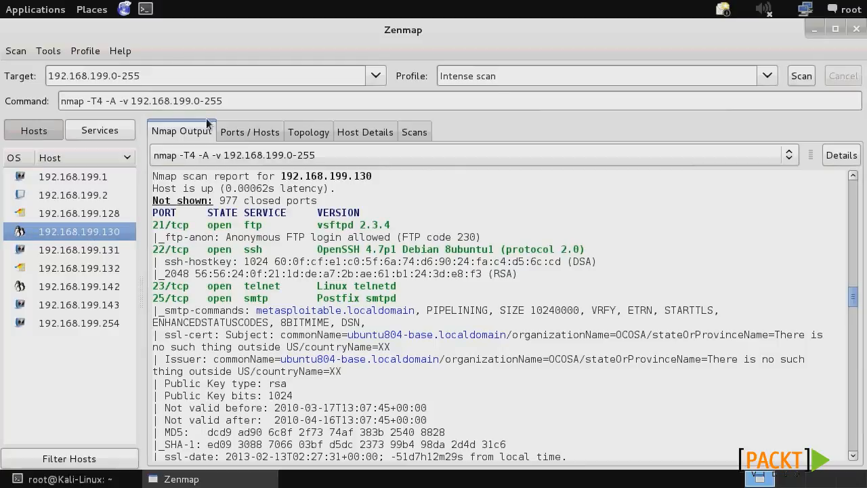
pyautogui.click(247, 131)
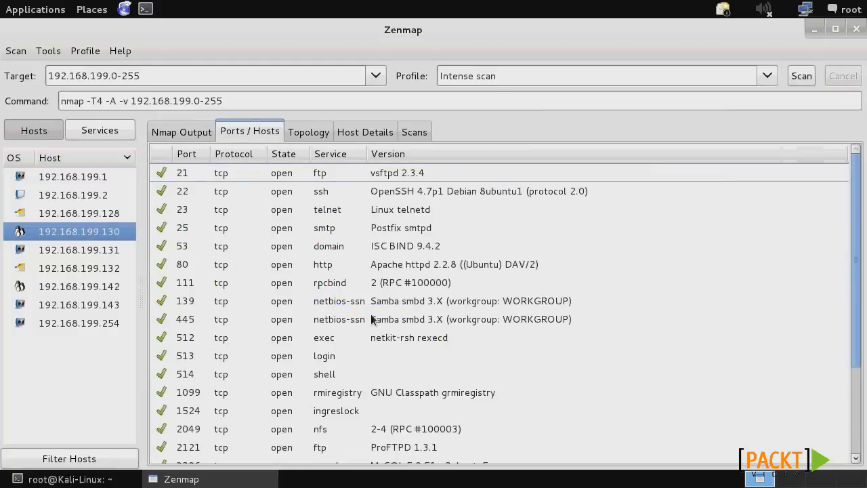
pyautogui.scroll(-3, 372, 320)
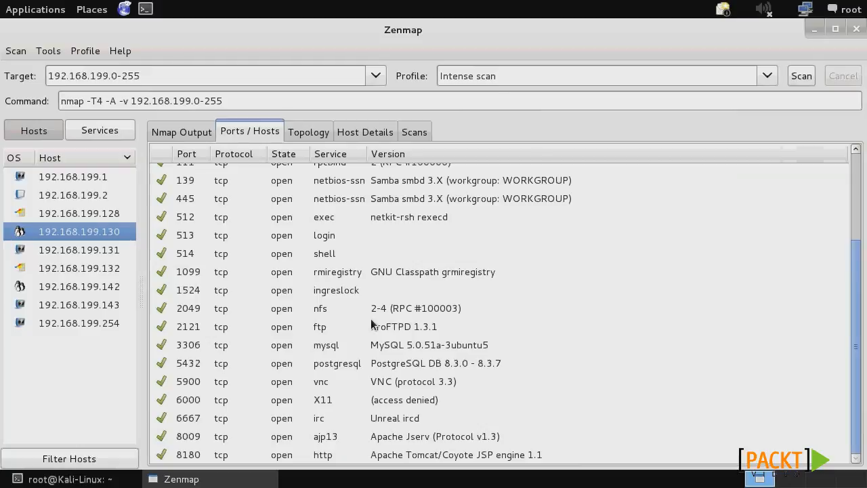
pyautogui.scroll(2, 372, 325)
pyautogui.scroll(1, 370, 319)
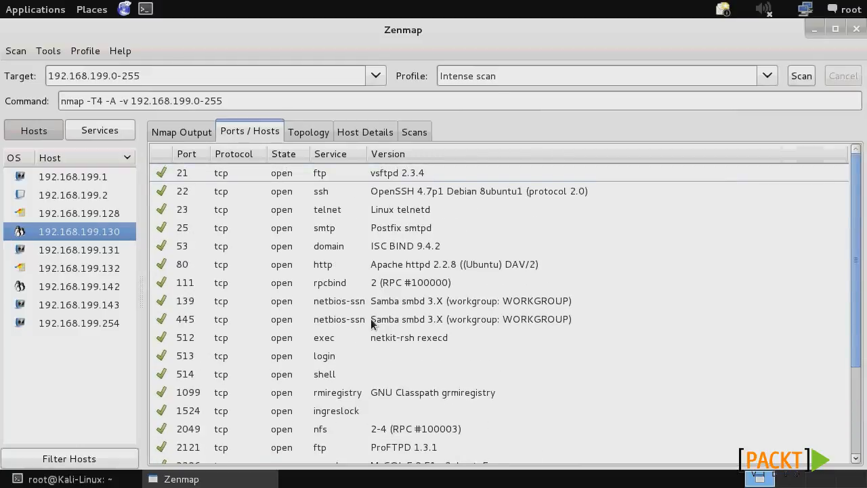
# Browse the results by service, checking which hosts run http, login, mysql and netbios-ssn
pyautogui.click(113, 132)
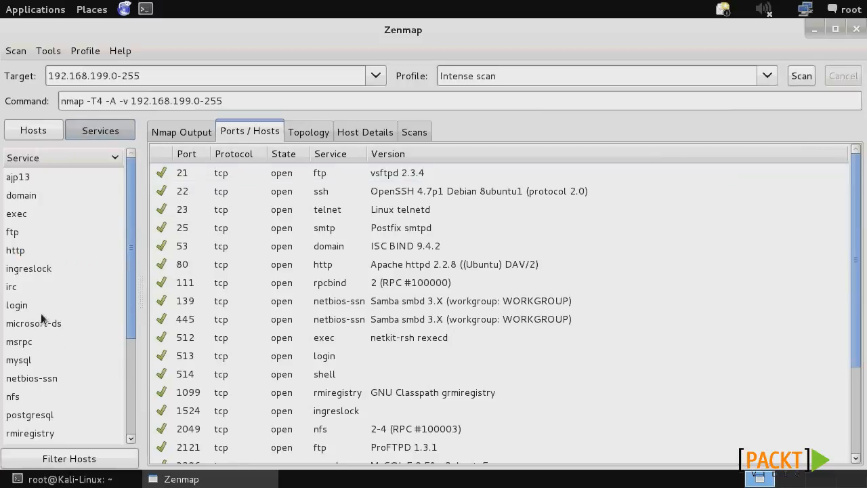
pyautogui.click(36, 251)
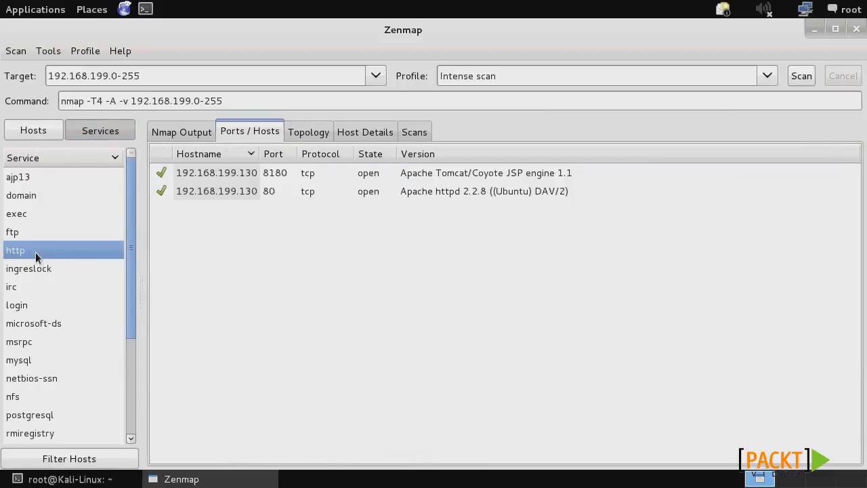
pyautogui.click(26, 306)
pyautogui.click(30, 357)
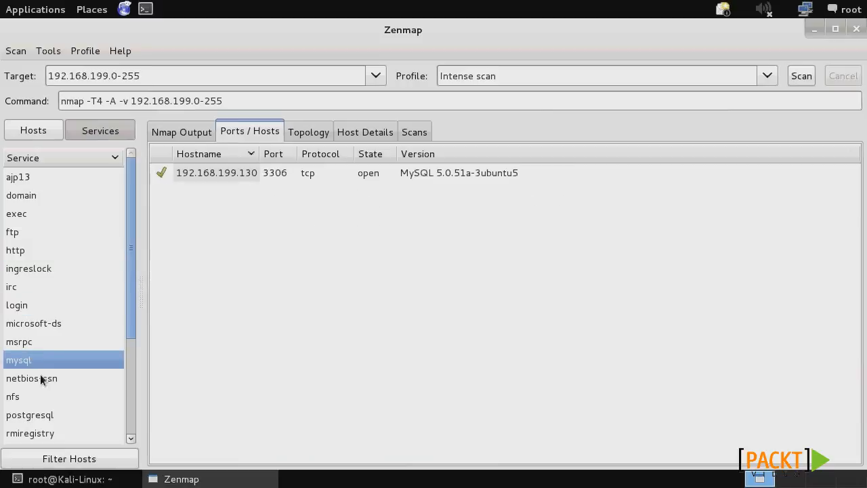
pyautogui.click(41, 379)
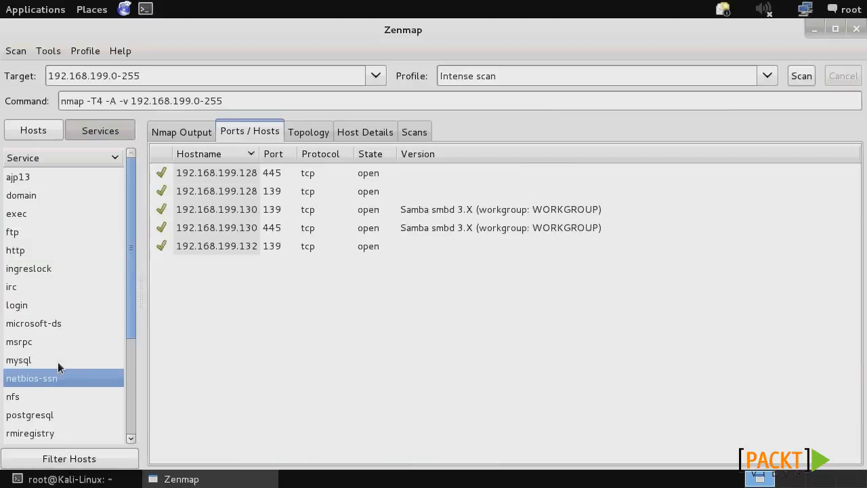
# Inspect the enlarged network topology, centring it on host 192.168.199.130 and on host 192.168.199.143
pyautogui.click(308, 132)
pyautogui.scroll(8, 595, 347)
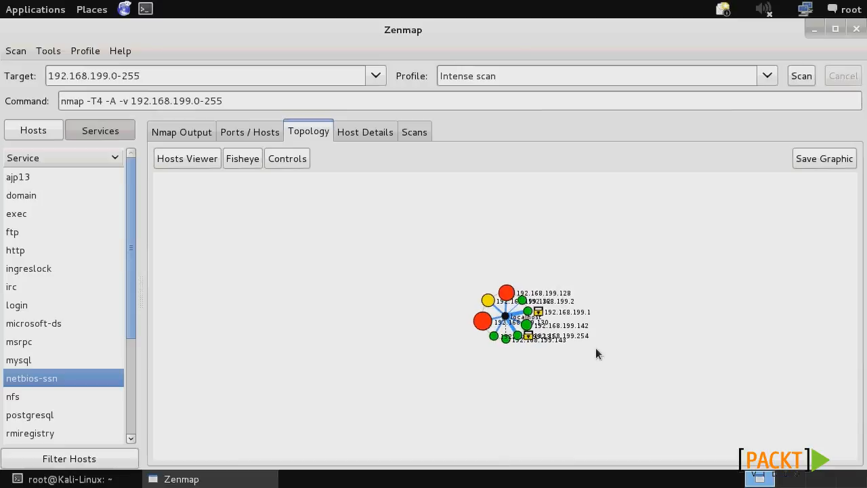
pyautogui.scroll(5, 595, 347)
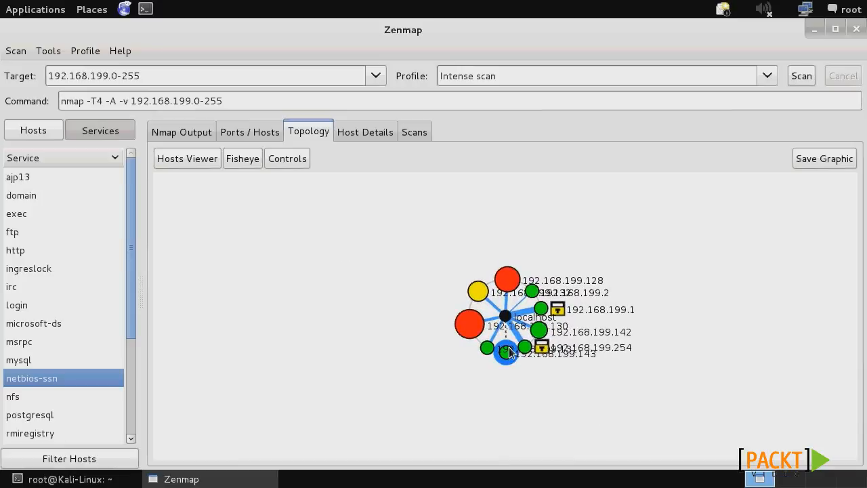
pyautogui.click(470, 323)
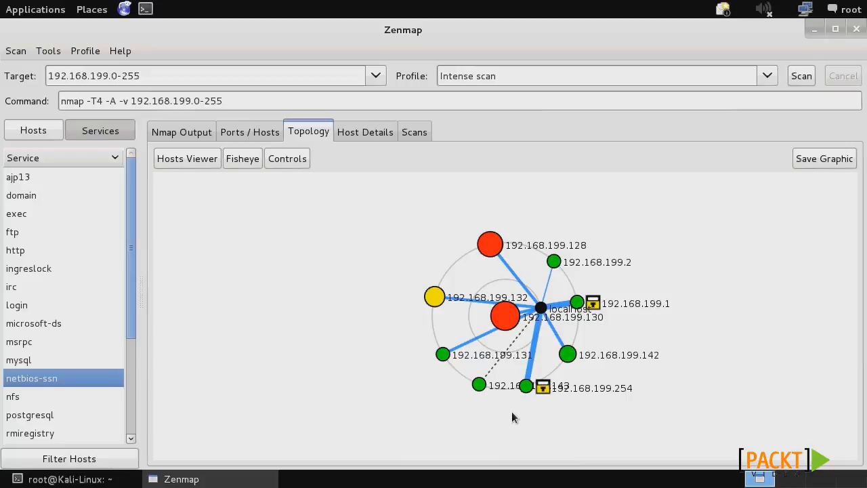
pyautogui.click(479, 385)
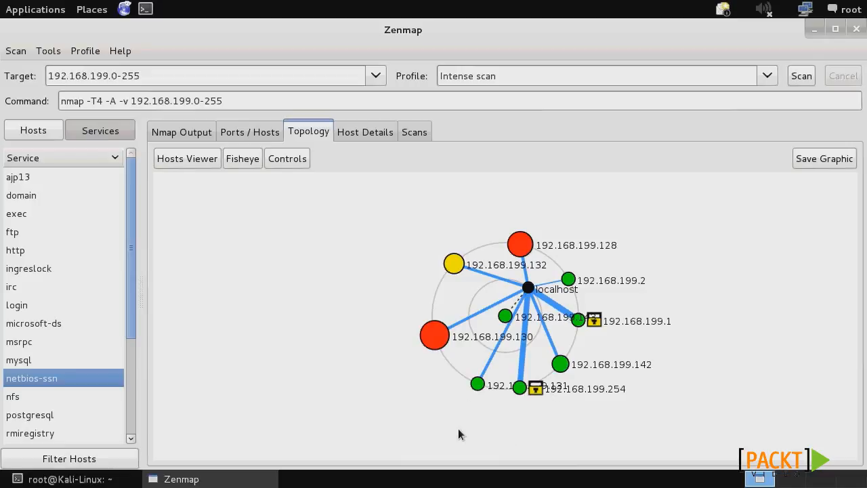
# Examine the host details of 192.168.199.131, 192.168.199.132 and 192.168.199.142
pyautogui.click(380, 135)
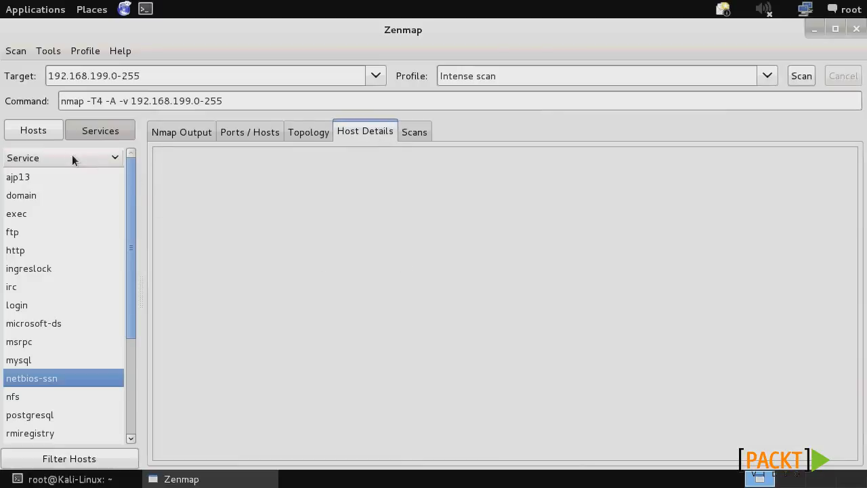
pyautogui.click(32, 130)
pyautogui.click(54, 254)
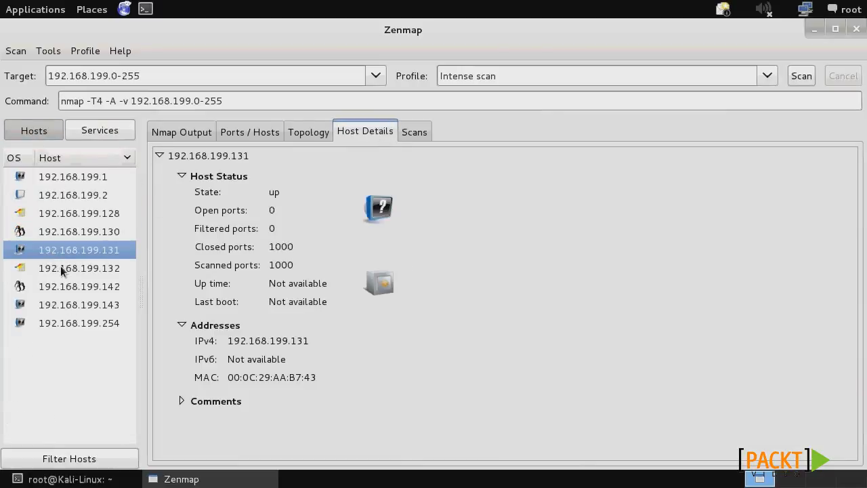
pyautogui.click(62, 269)
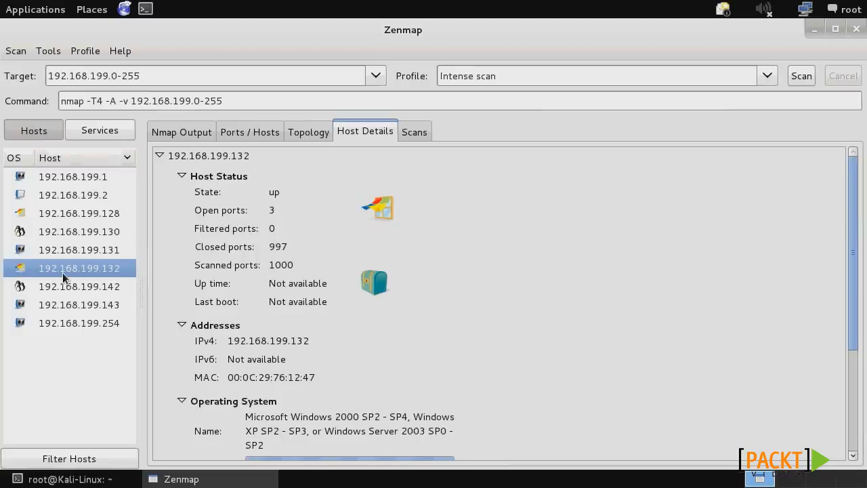
pyautogui.click(76, 290)
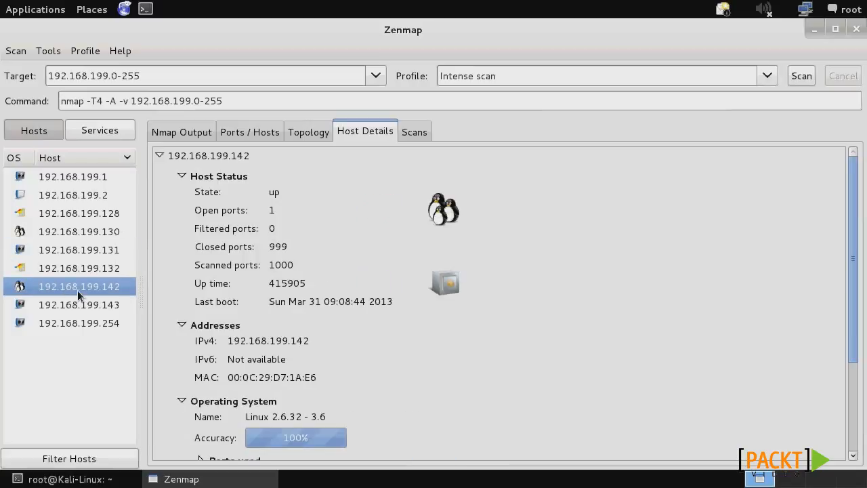
# Review the list of scans run in this session and the available scan profiles
pyautogui.click(416, 136)
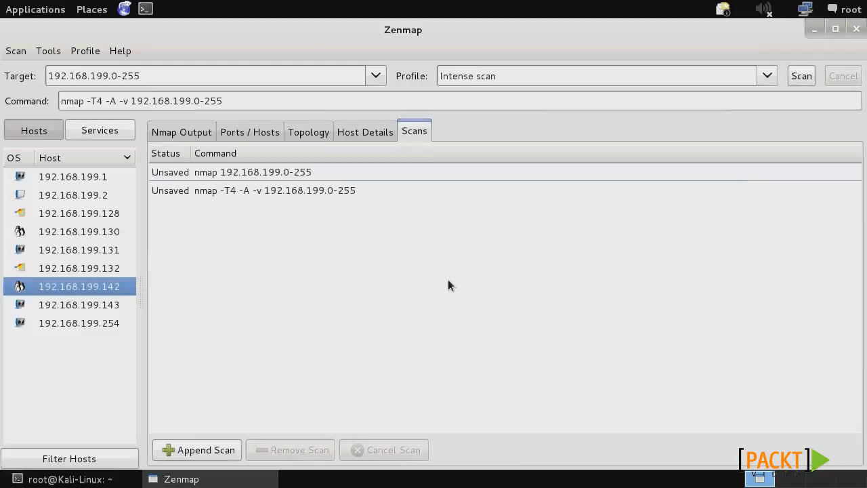
pyautogui.click(766, 76)
pyautogui.click(765, 74)
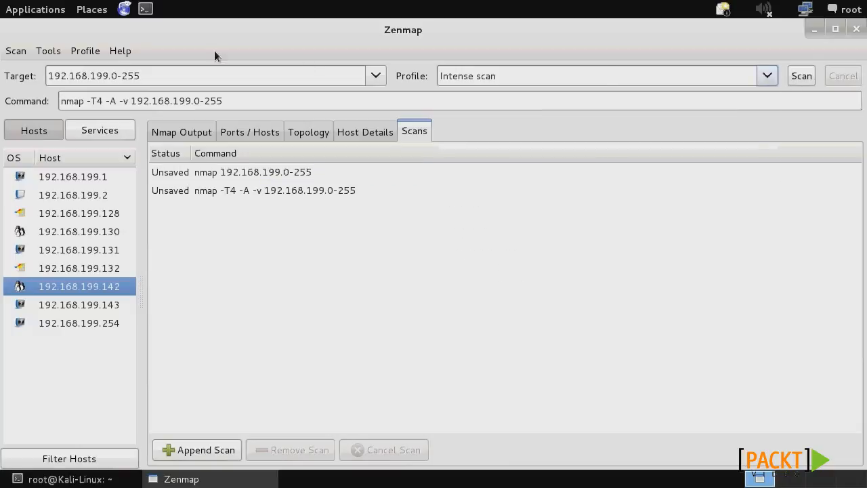
# Start a new scan profile named "Stealth Scan" with an empty command, and open its scan options
pyautogui.click(74, 51)
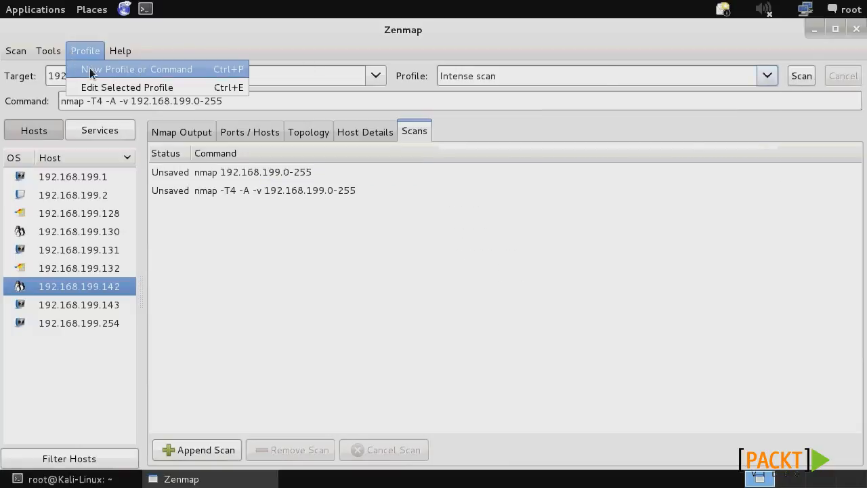
pyautogui.click(92, 70)
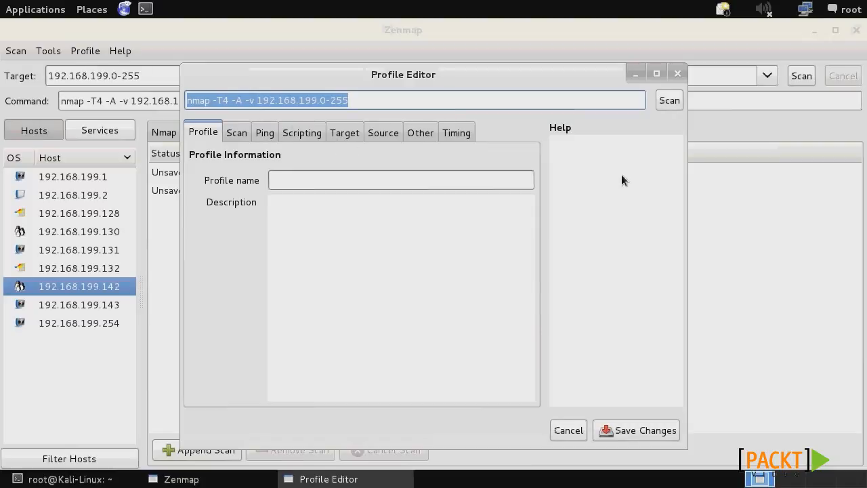
pyautogui.press('BackSpace')
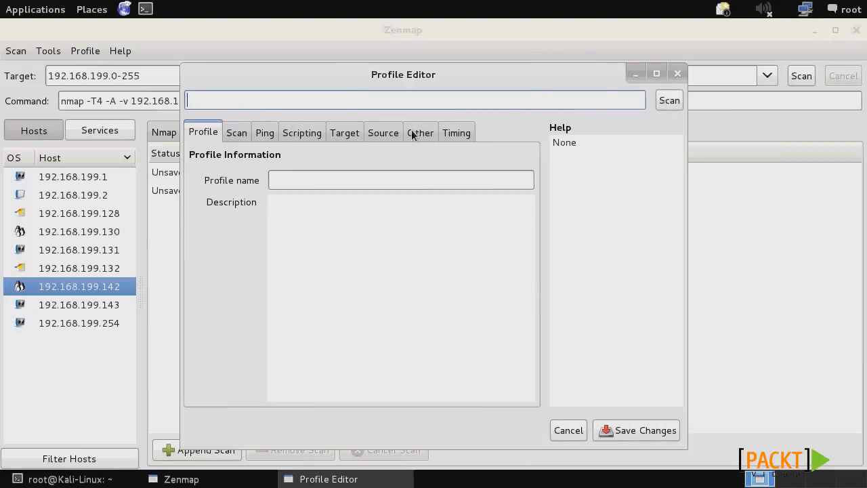
pyautogui.click(355, 182)
pyautogui.write('Stealth Scan')
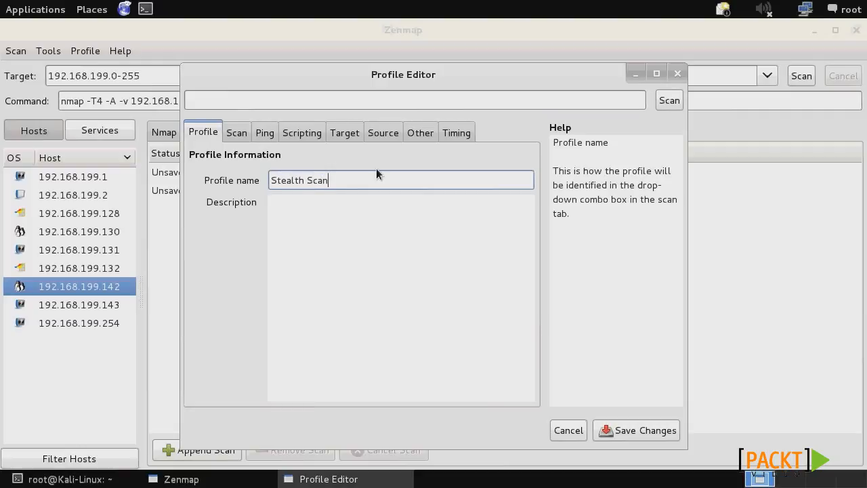
pyautogui.click(241, 134)
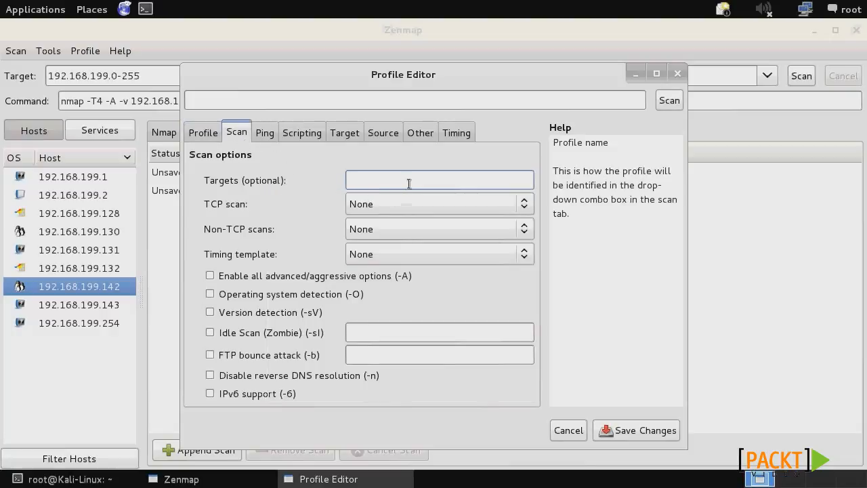
# Set the profile's target to 192.168.199.130 and its timing template to Sneaky (-T1)
pyautogui.write('192.168.')
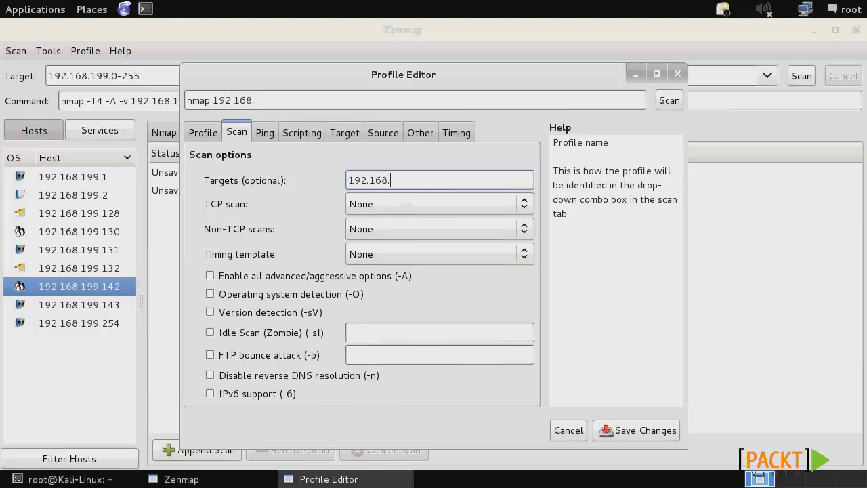
pyautogui.write('199.130')
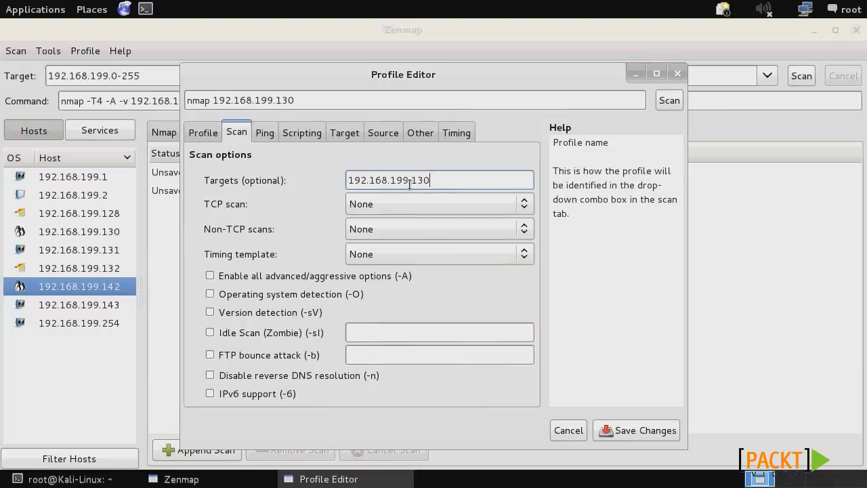
pyautogui.click(411, 255)
pyautogui.click(433, 293)
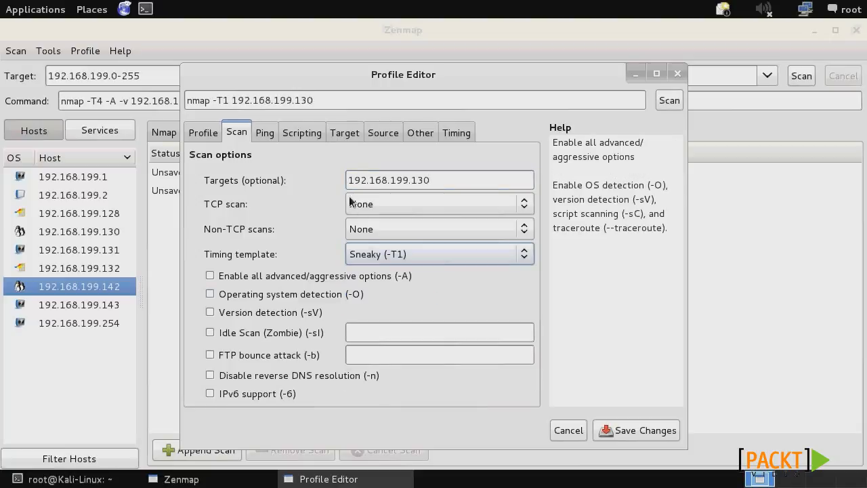
# Enable "Don't ping before scanning (-Pn)" in the profile and restrict the ports to scan to 80,21,23
pyautogui.click(265, 134)
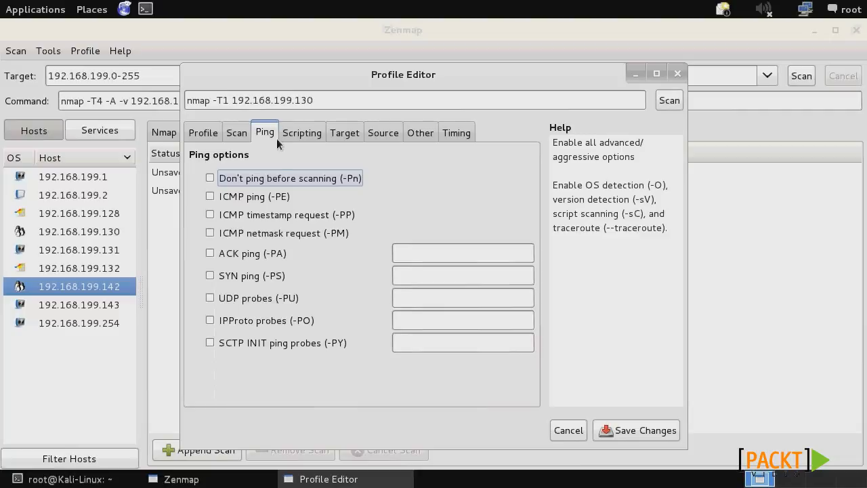
pyautogui.click(269, 177)
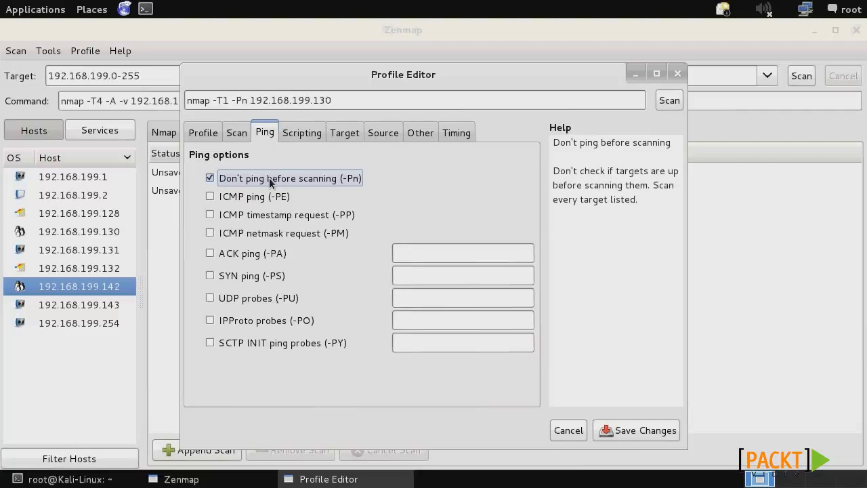
pyautogui.click(352, 136)
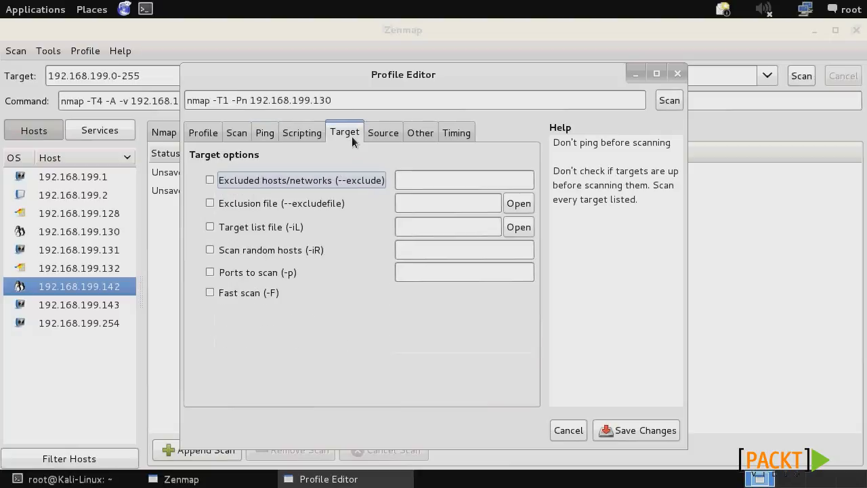
pyautogui.click(216, 267)
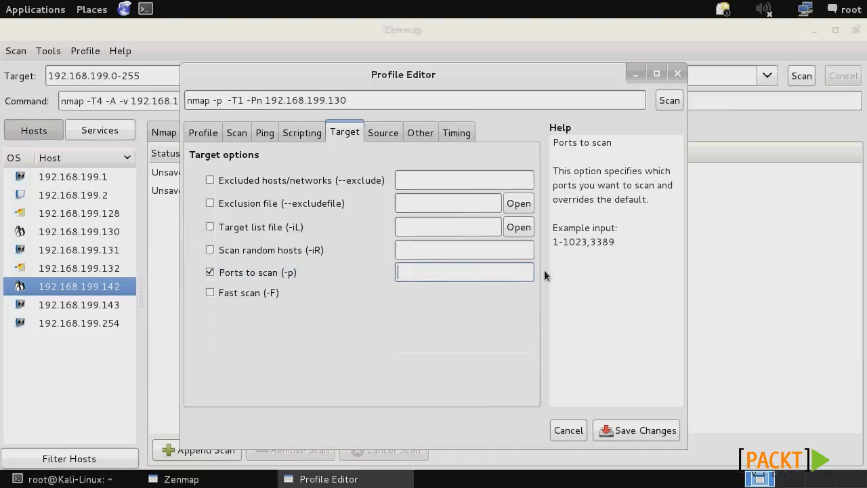
pyautogui.write('80,')
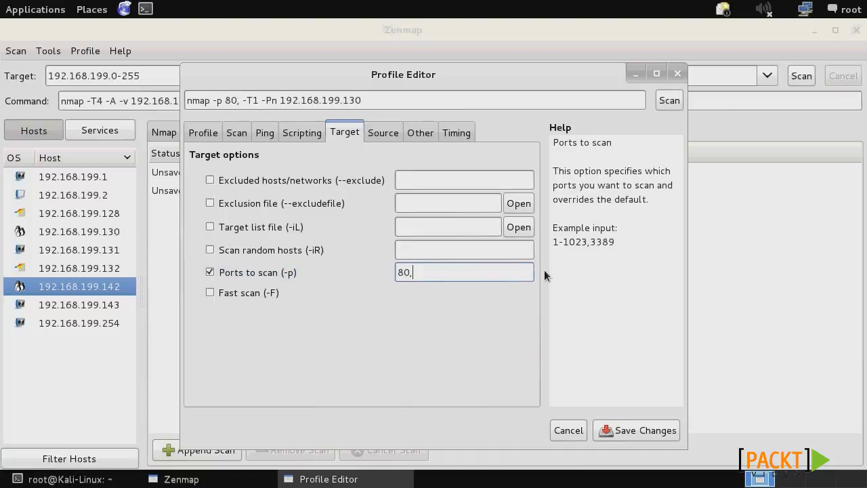
pyautogui.write('21')
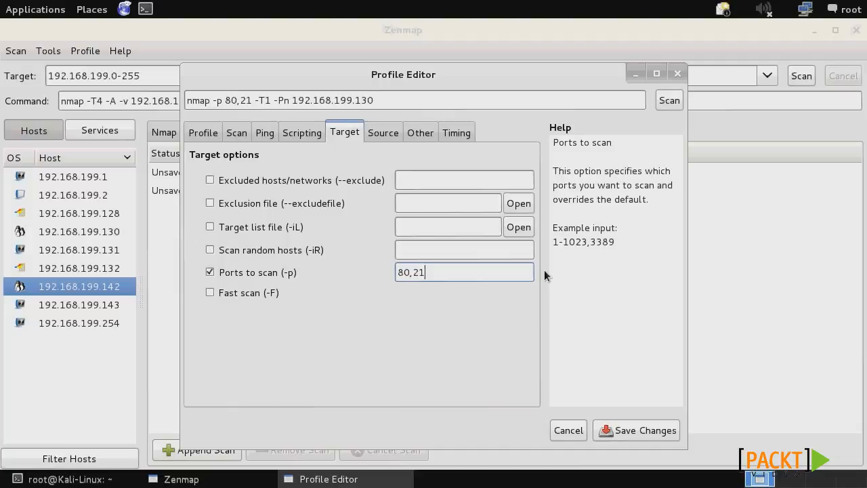
pyautogui.write(',')
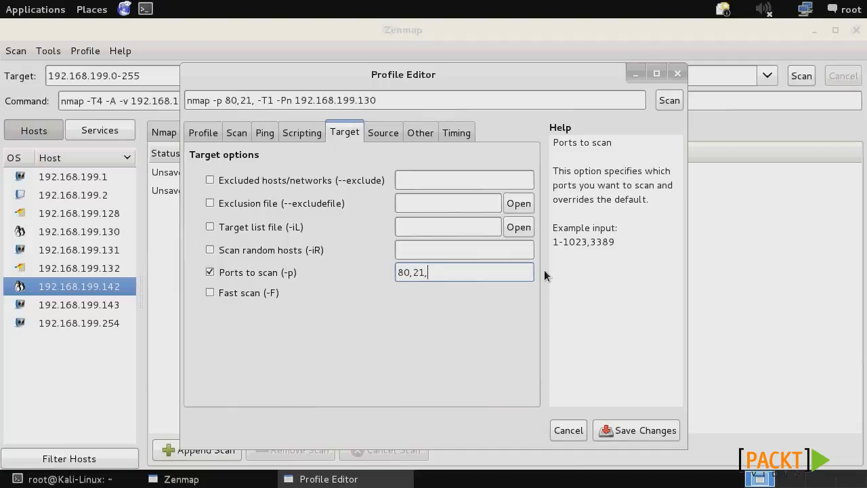
pyautogui.write('23')
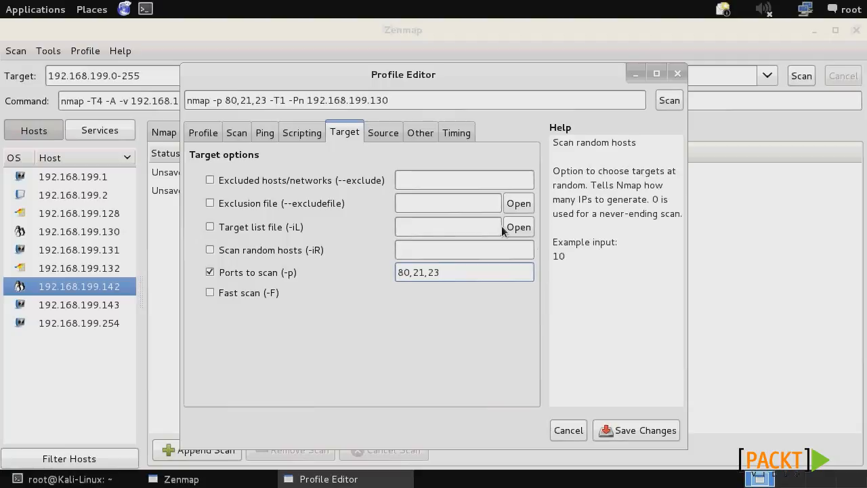
# Enable decoys to hide identity (-D) in the profile's source options, with the value RND:5
pyautogui.click(382, 136)
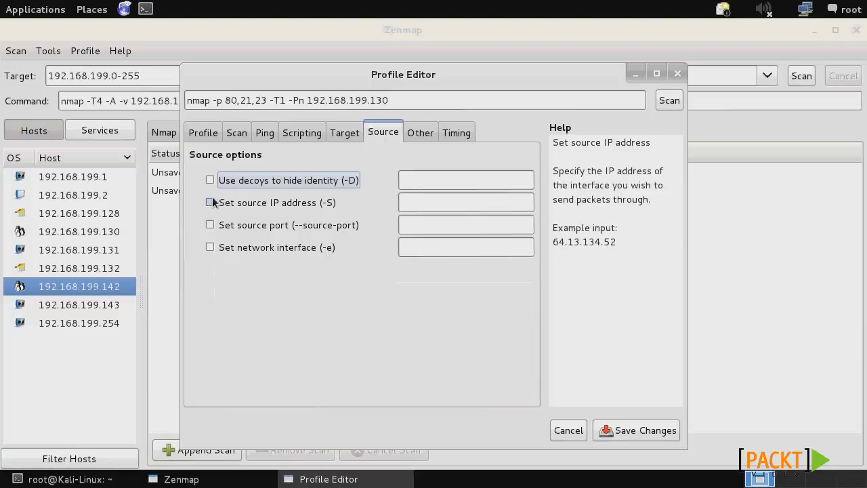
pyautogui.click(214, 179)
pyautogui.click(455, 179)
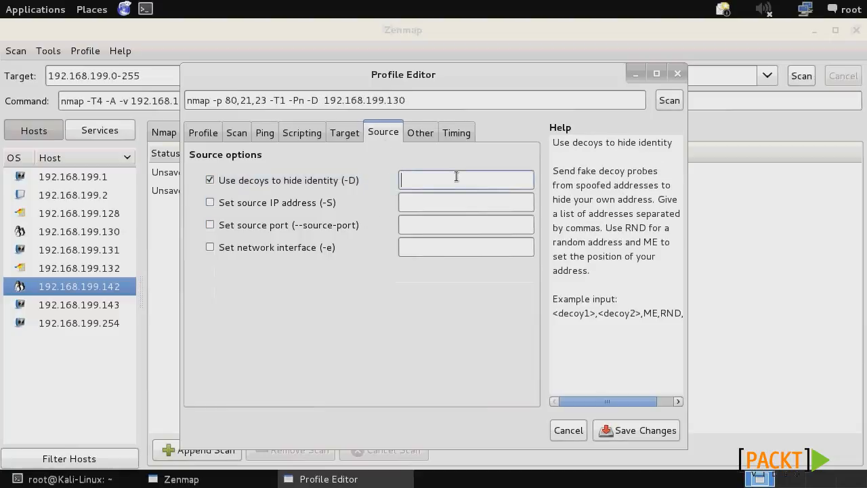
pyautogui.write('RND:5')
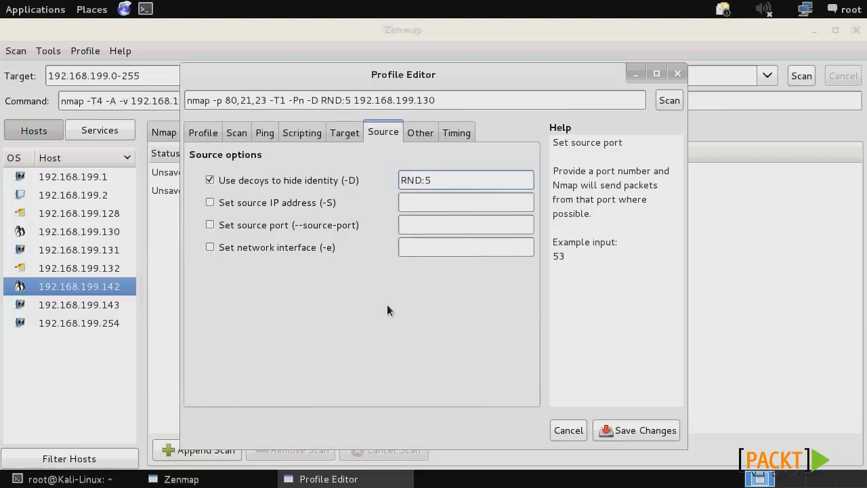
# Enable Fragment IP packets (-f) for the profile and save the new Stealth Scan profile
pyautogui.click(422, 133)
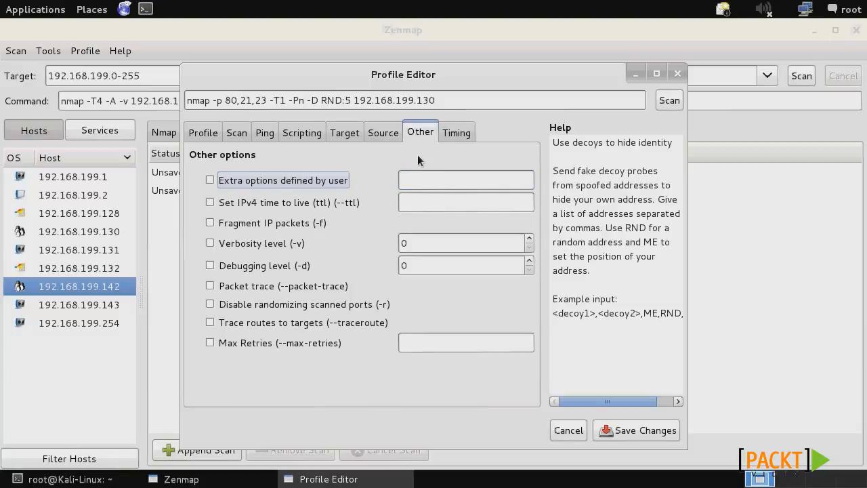
pyautogui.click(210, 223)
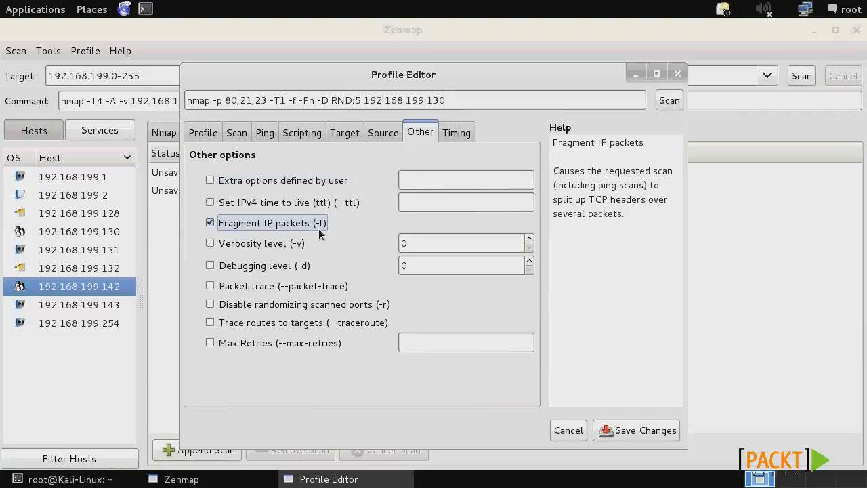
pyautogui.click(650, 429)
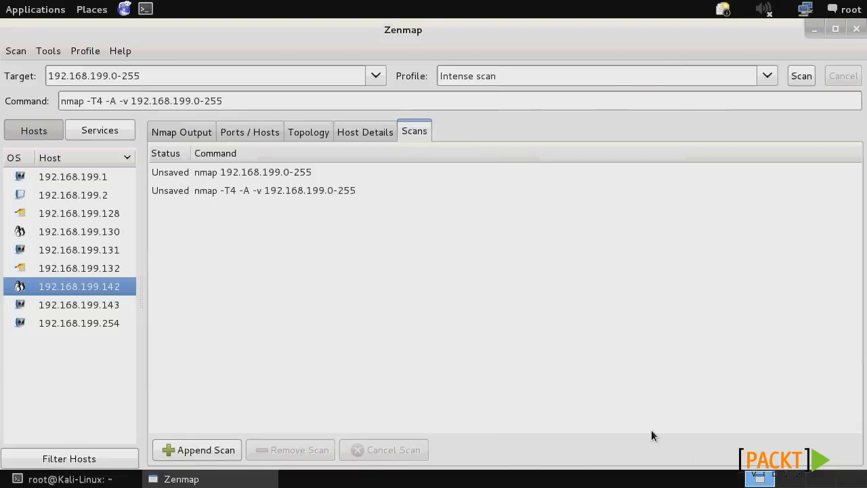
# Run a scan of target 192.168.199.130 with the Stealth Scan profile, with the Nmap output in view
pyautogui.click(773, 72)
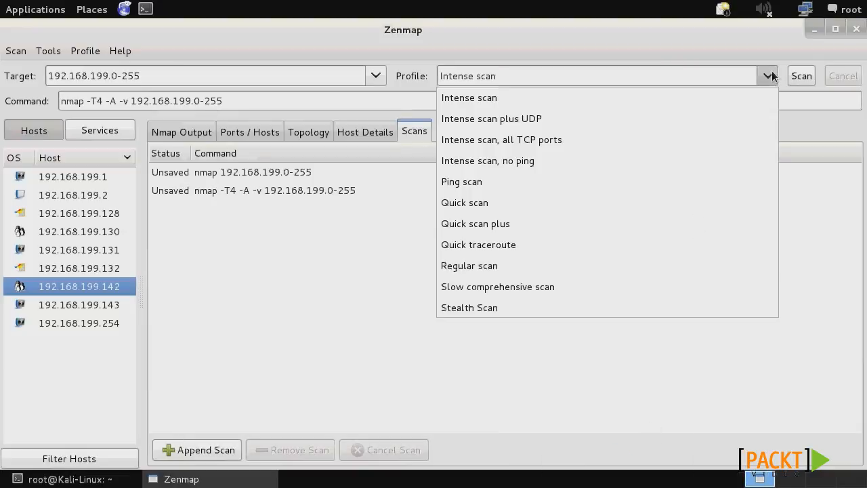
pyautogui.click(640, 309)
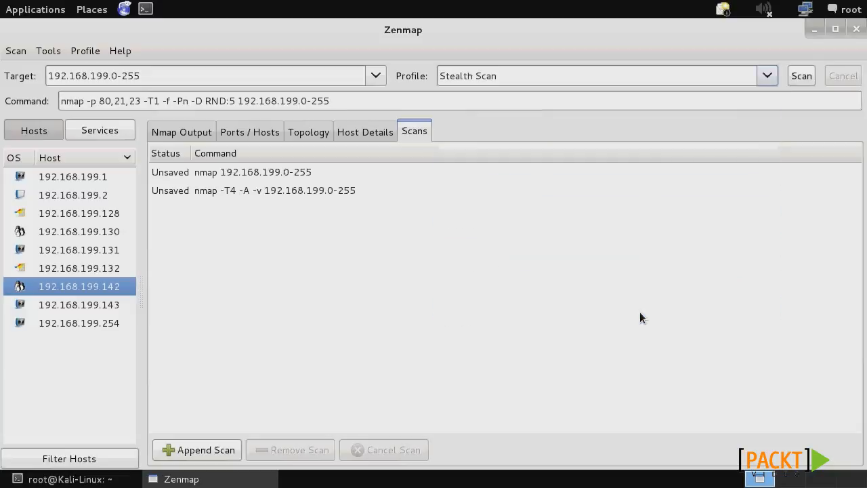
pyautogui.click(173, 123)
pyautogui.click(169, 76)
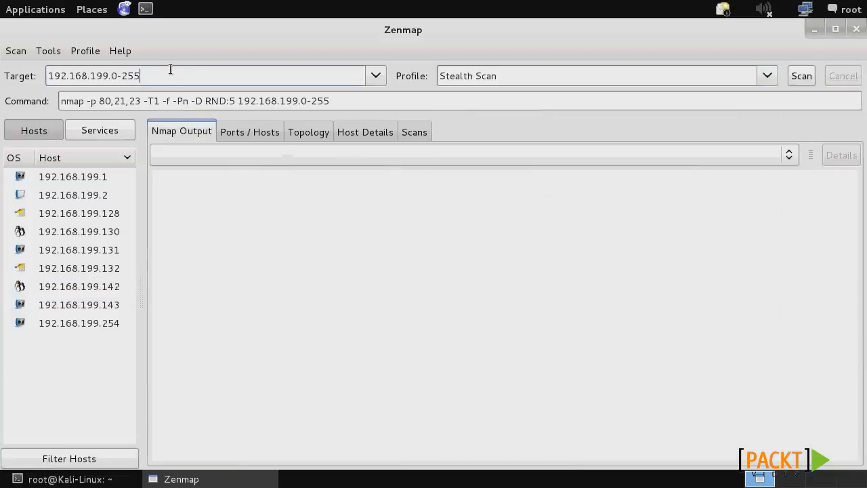
pyautogui.press('BackSpace')
pyautogui.press('BackSpace')
pyautogui.press('BackSpace')
pyautogui.press('BackSpace')
pyautogui.press('BackSpace')
pyautogui.write('130')
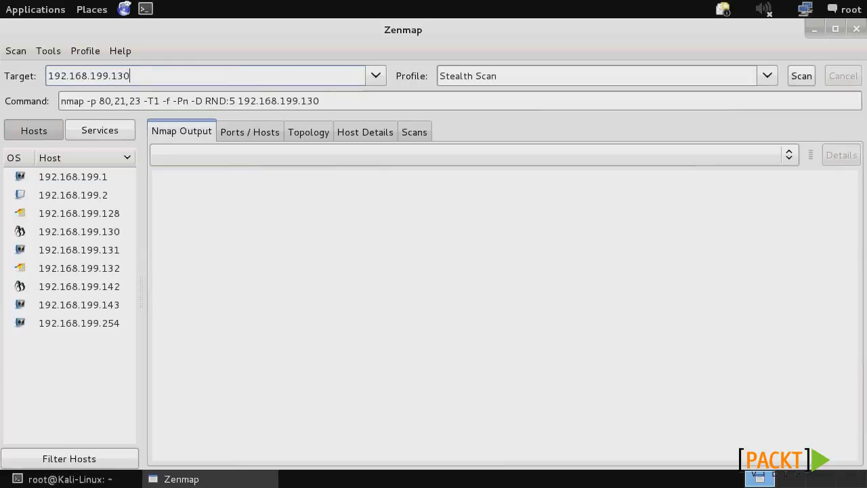
pyautogui.press('Return')
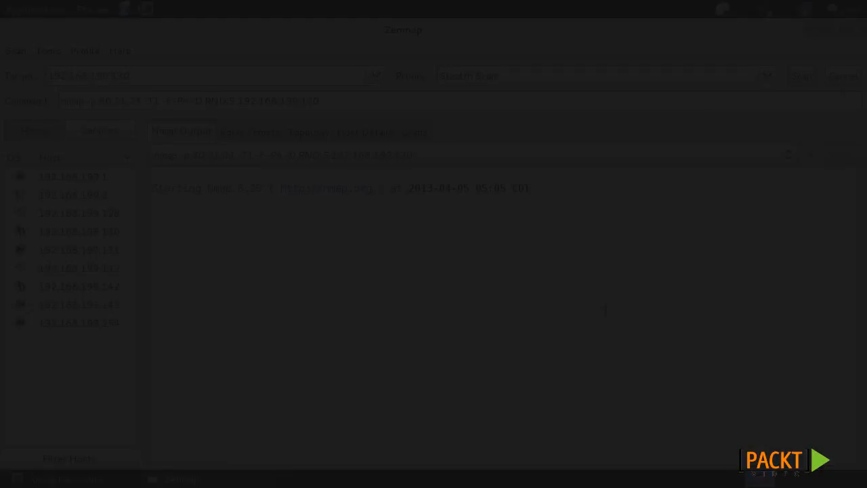